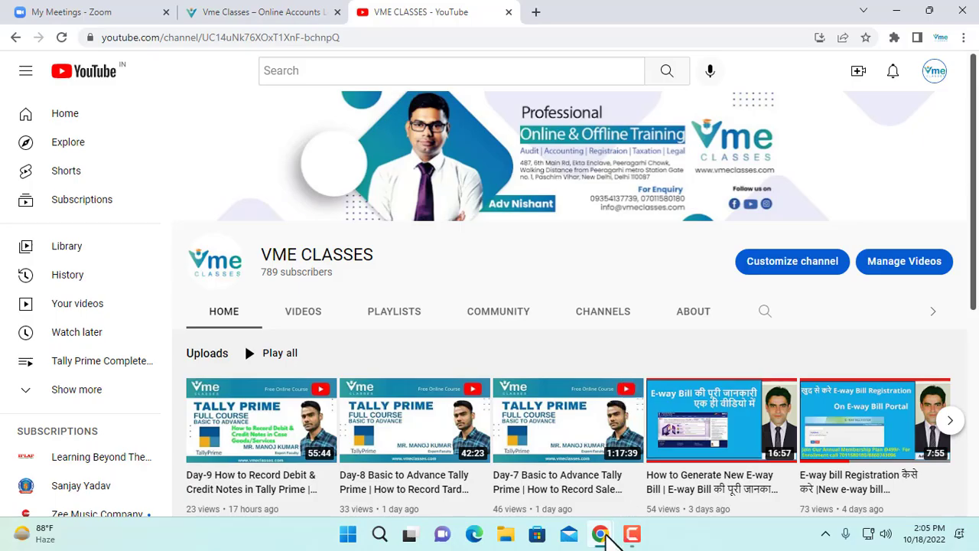
Step: Switch to the GST portal window and open the Create Challan page from the payment services
mouse_move(610, 536)
click(635, 461)
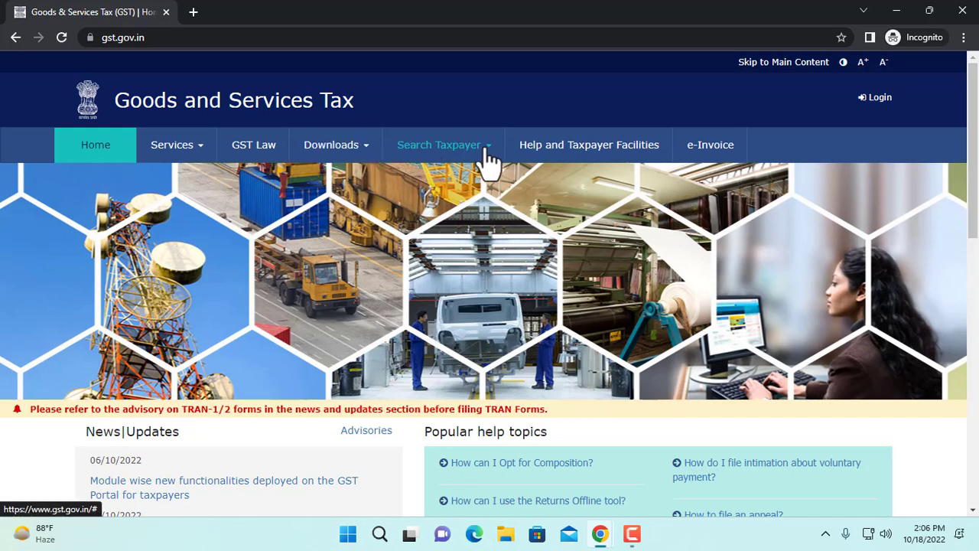
click(201, 153)
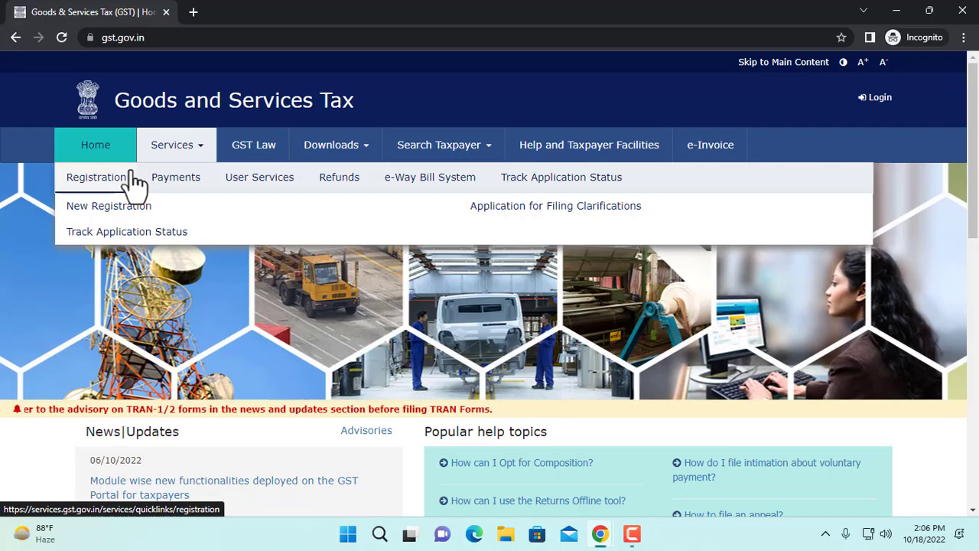
mouse_move(168, 180)
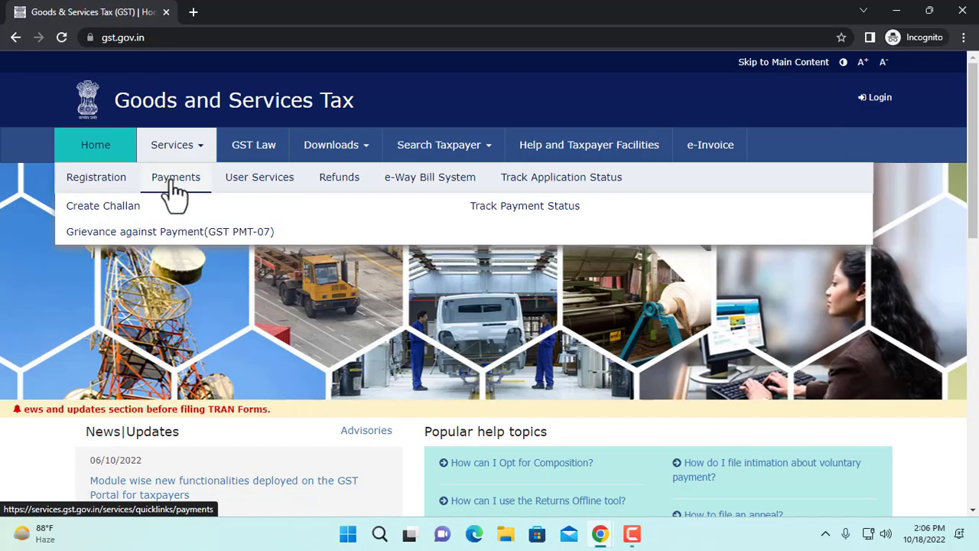
click(126, 208)
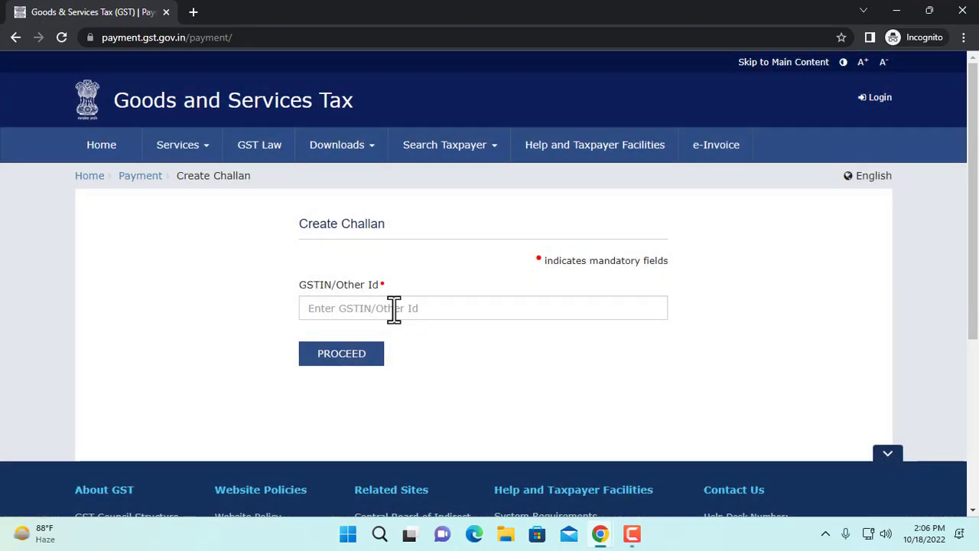
Step: Enter the taxpayer's GSTIN and the captcha characters, and proceed to the reason for the challan
click(393, 309)
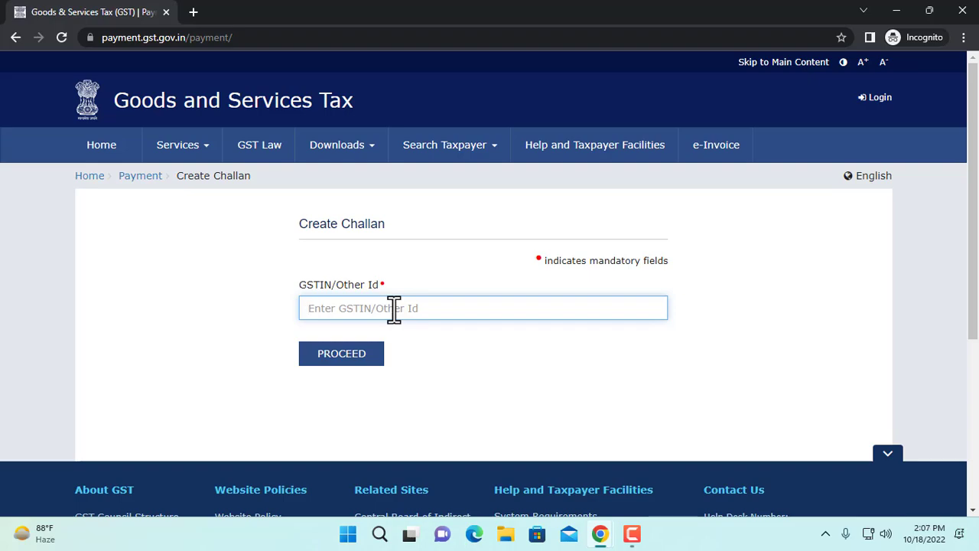
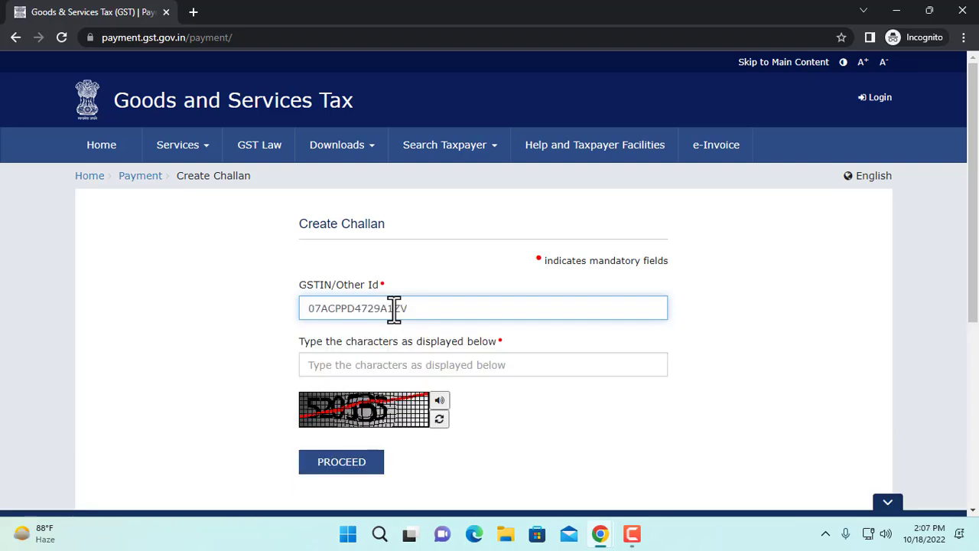
click(362, 364)
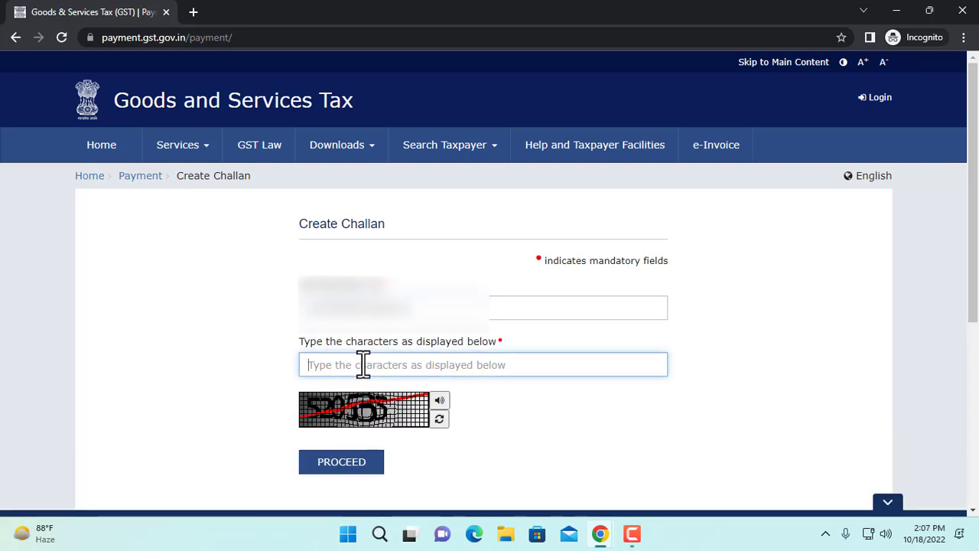
text(520535)
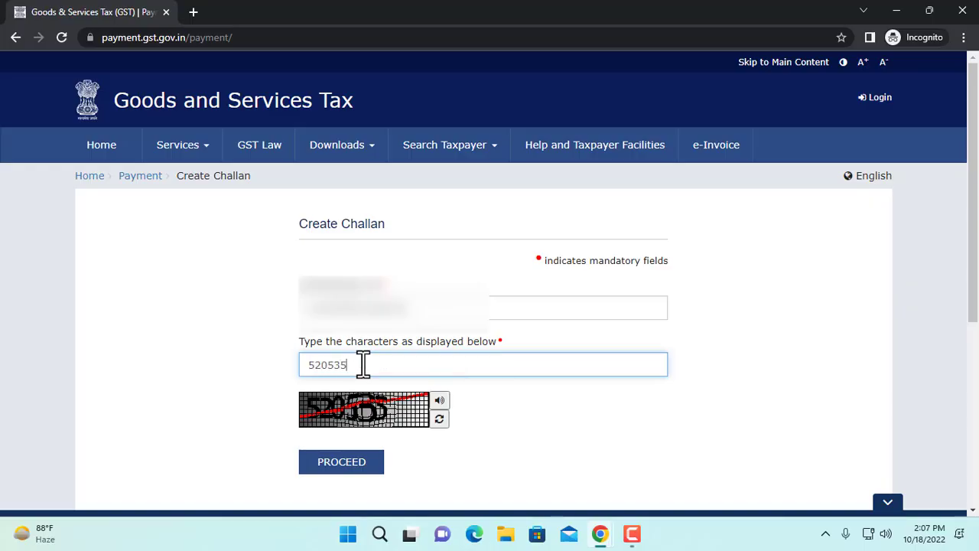
click(349, 469)
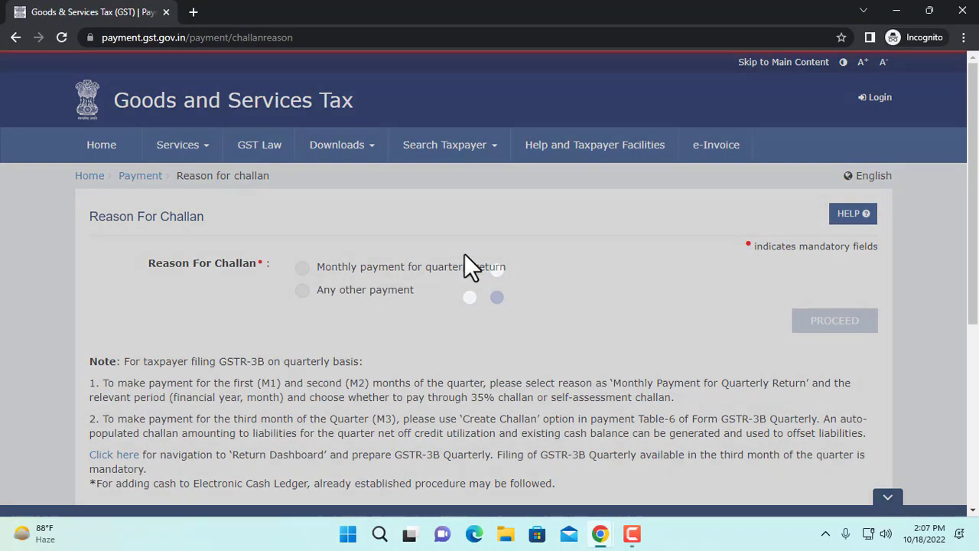
scroll(465, 252, down, 3)
scroll(337, 250, down, 1)
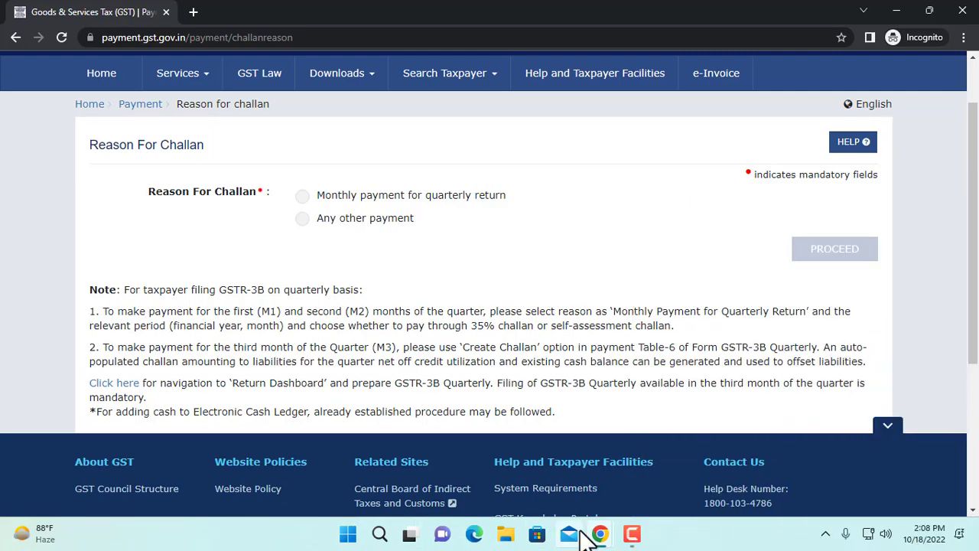
Step: Switch to the VME Classes website and look through the services and featured courses on its home page
mouse_move(602, 535)
click(546, 492)
click(286, 18)
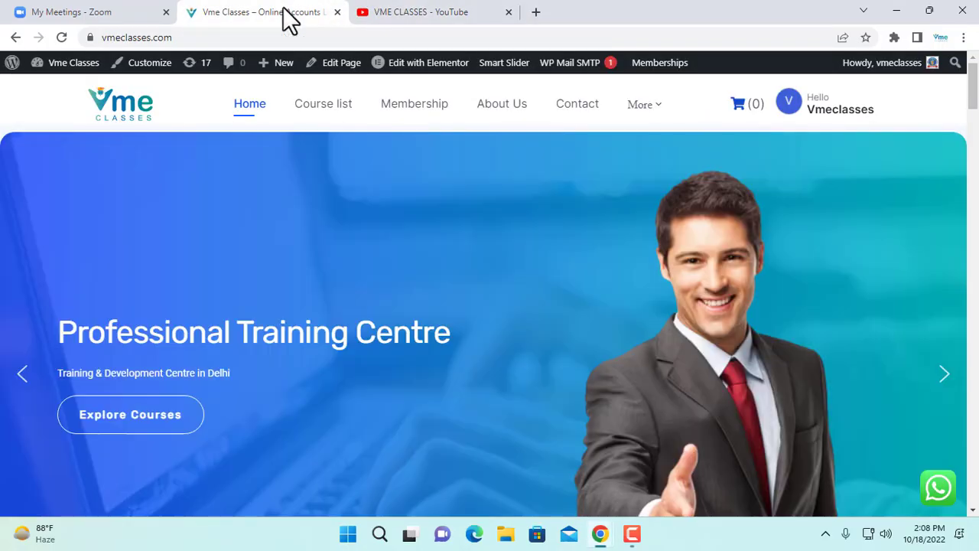
scroll(585, 304, down, 8)
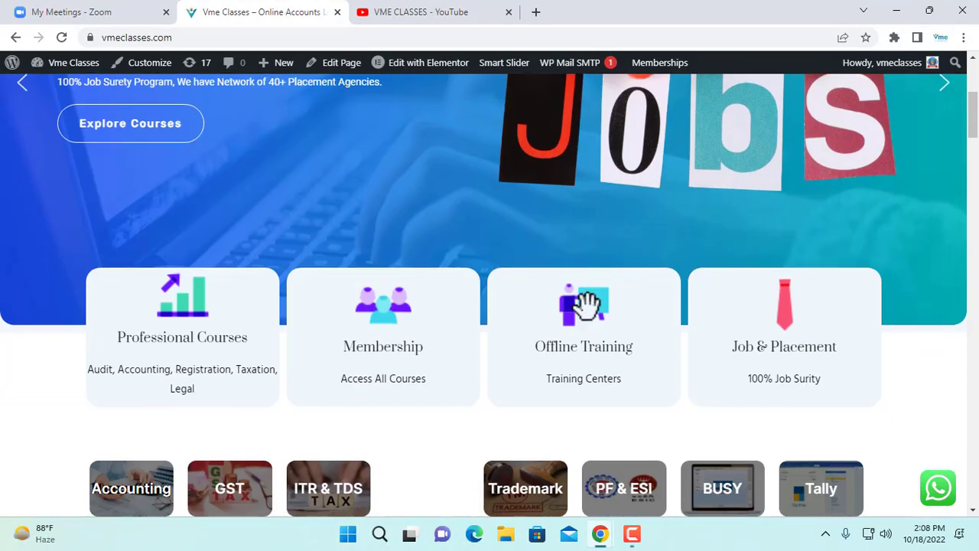
scroll(125, 367, down, 5)
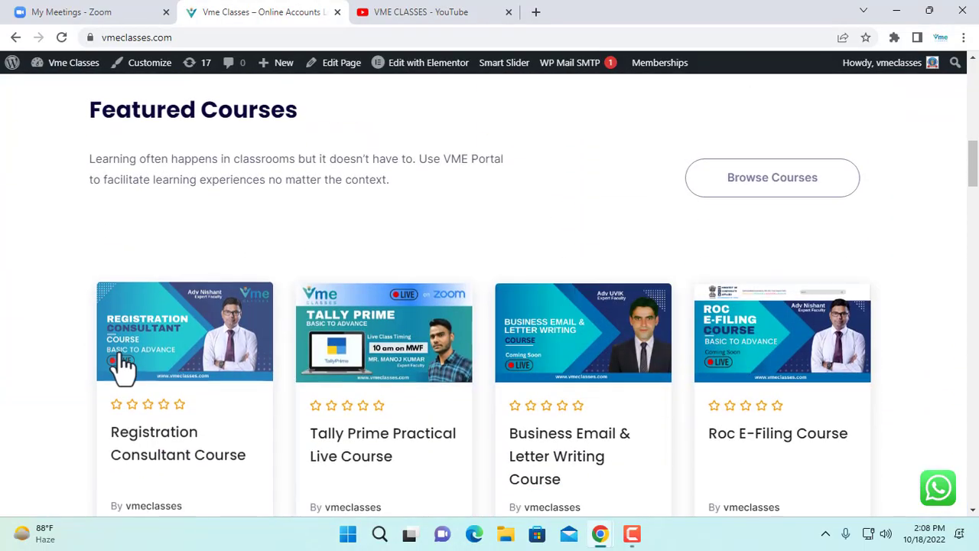
scroll(291, 356, down, 3)
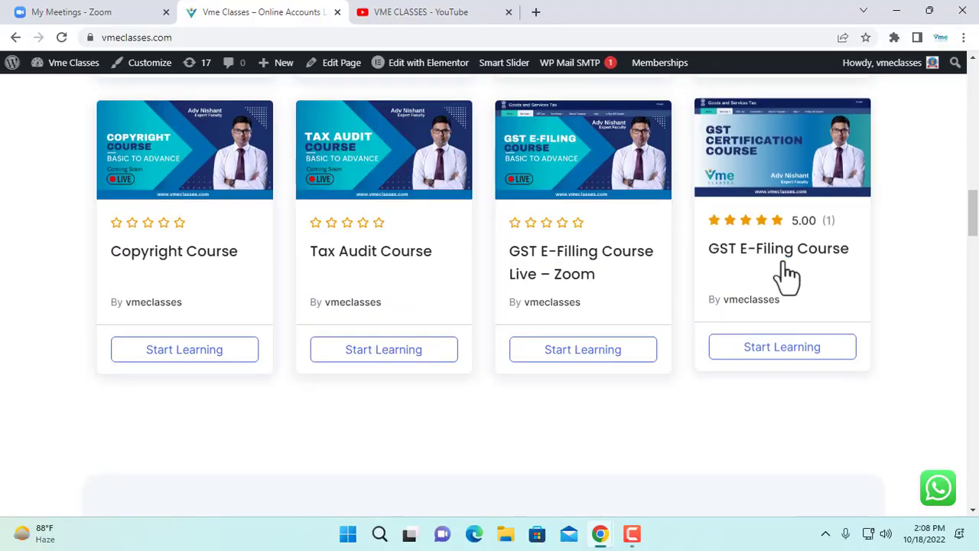
scroll(518, 359, up, 1)
scroll(519, 359, up, 15)
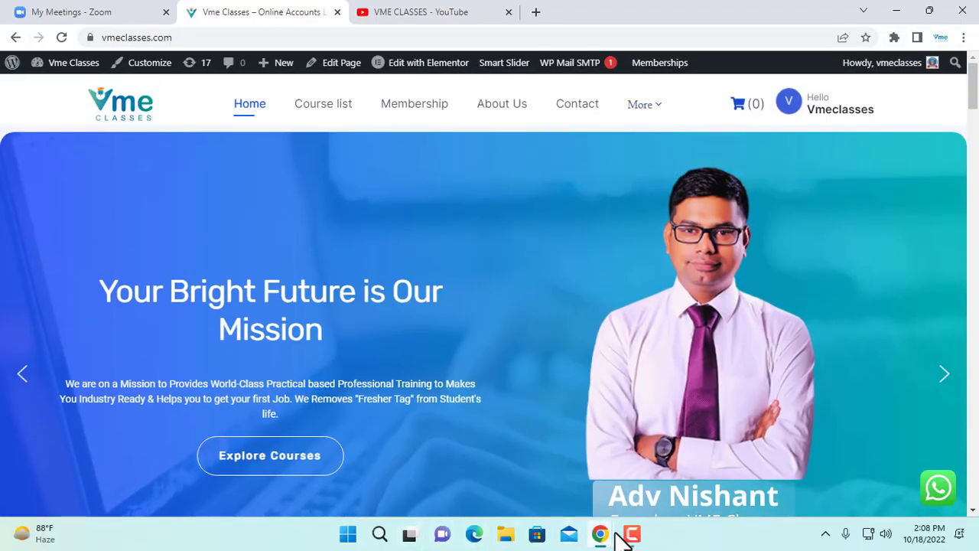
Step: Return to the GST portal window, choose "Any other payment" as the reason for the challan, and proceed
mouse_move(600, 535)
click(629, 472)
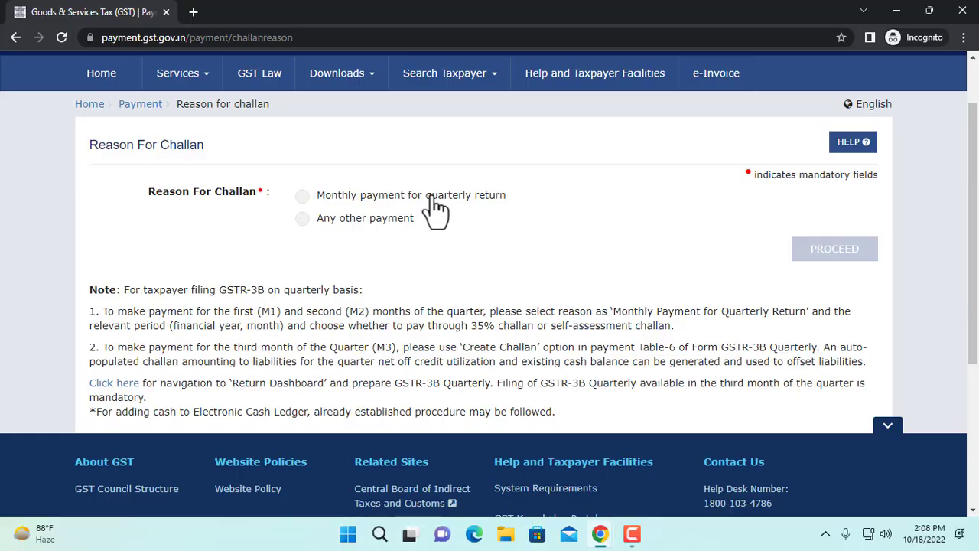
click(306, 219)
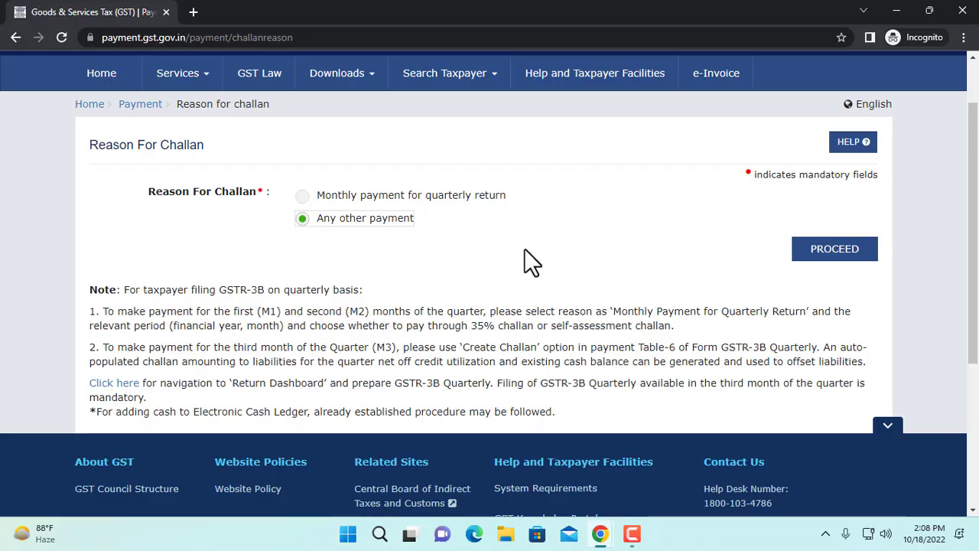
click(834, 263)
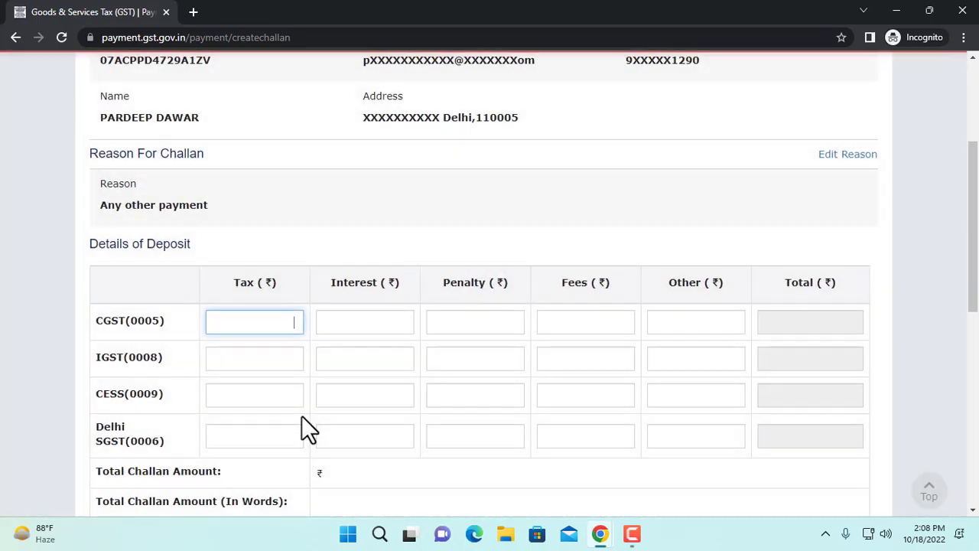
Step: Enter 21947 as the IGST(0008) tax amount in the deposit details
scroll(302, 417, down, 1)
scroll(301, 415, up, 4)
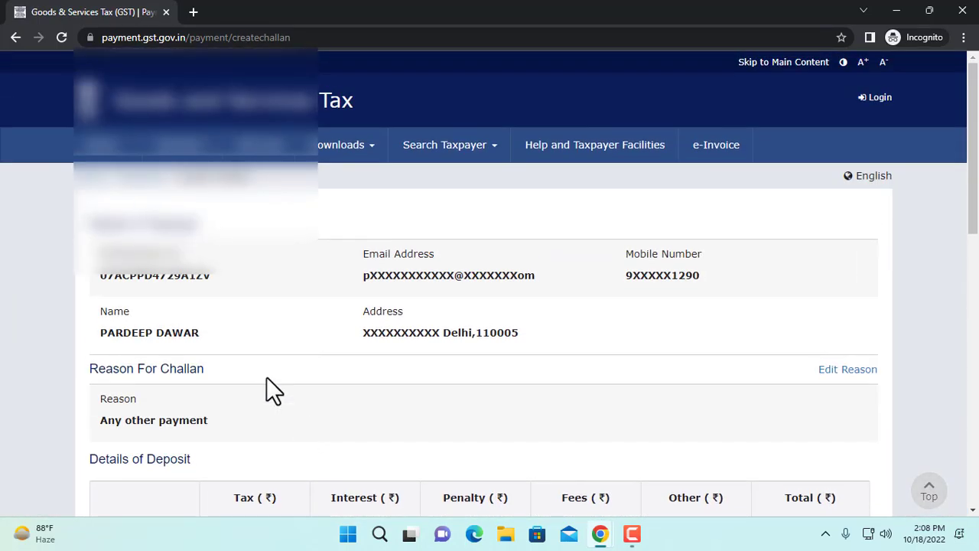
scroll(267, 382, down, 3)
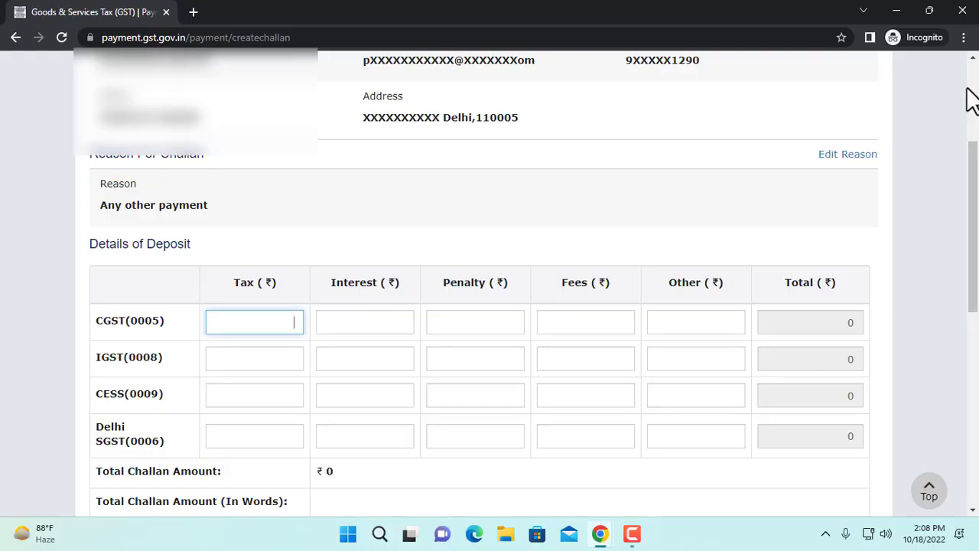
drag(974, 165, 976, 132)
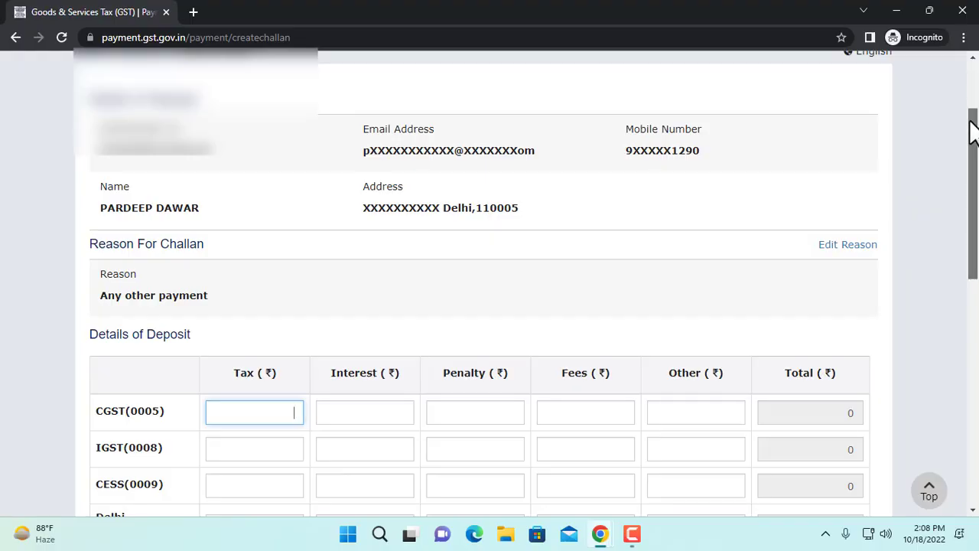
drag(971, 131, 976, 212)
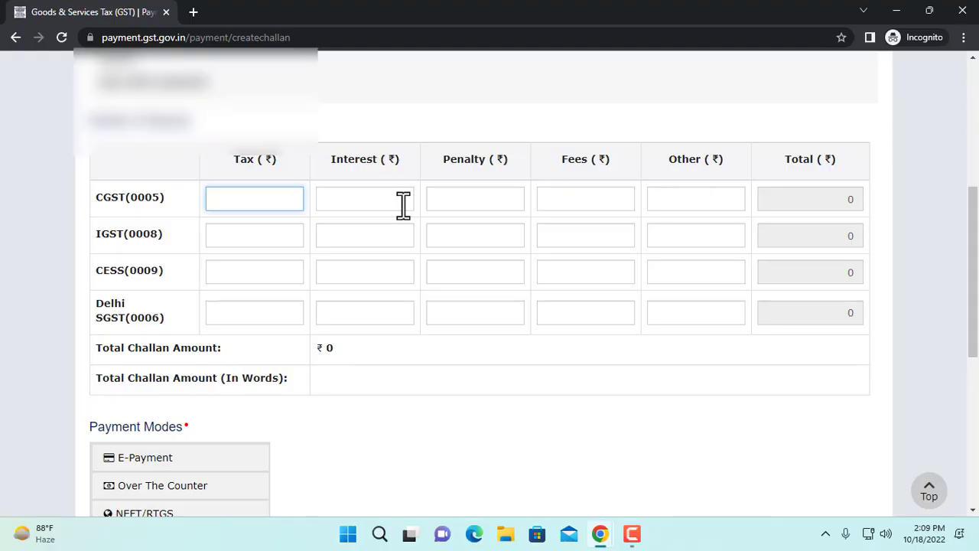
click(294, 240)
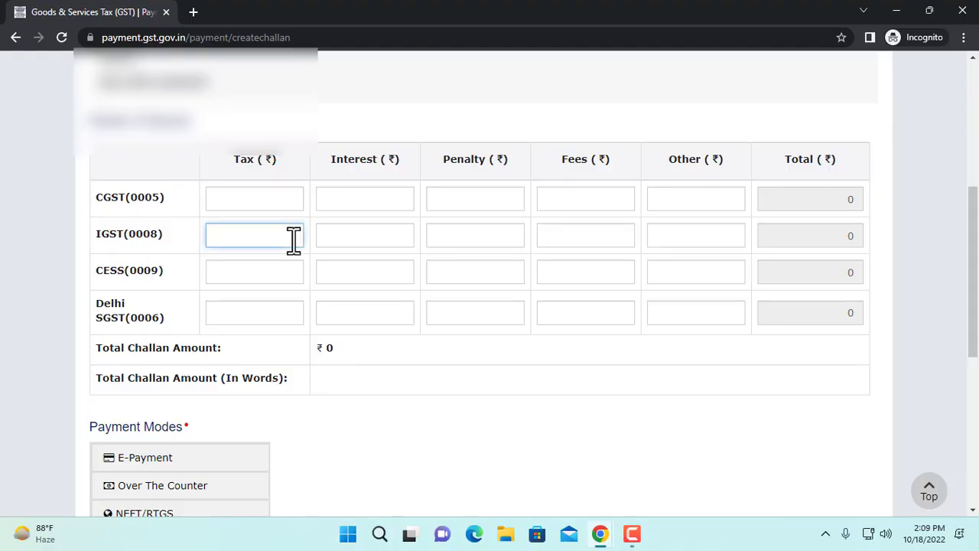
text(21947)
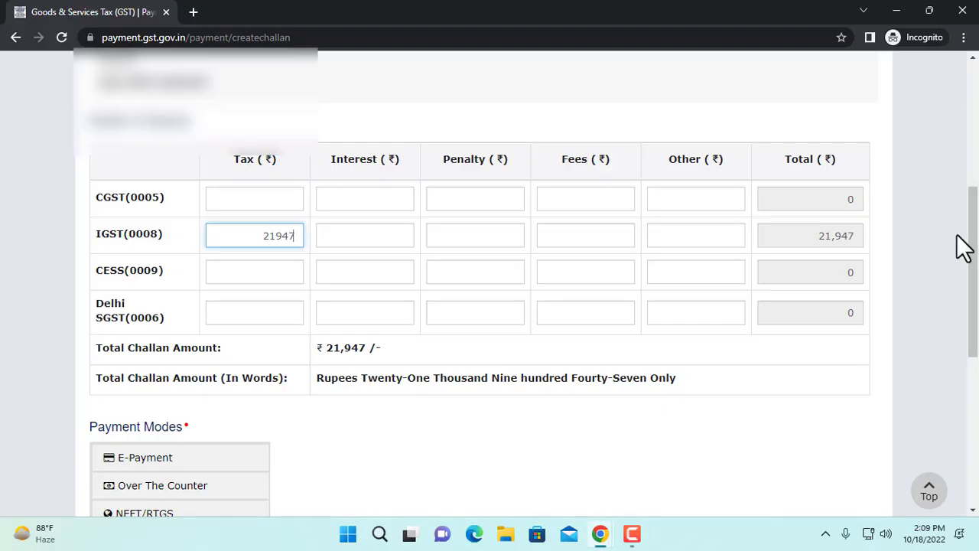
Step: Choose NEFT/RTGS as the payment mode with IDFC FIRST BANK LIMITED as the remitting bank
drag(975, 243, 976, 304)
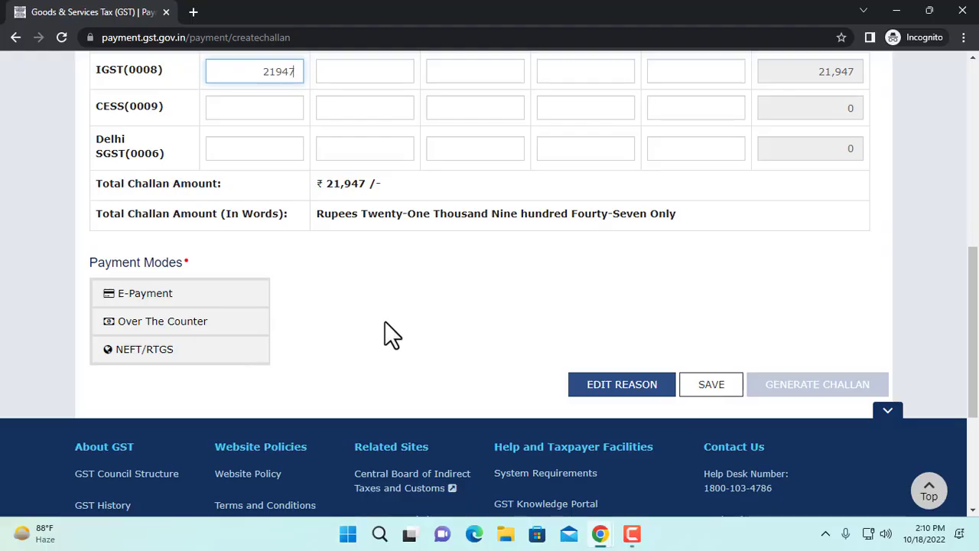
click(237, 366)
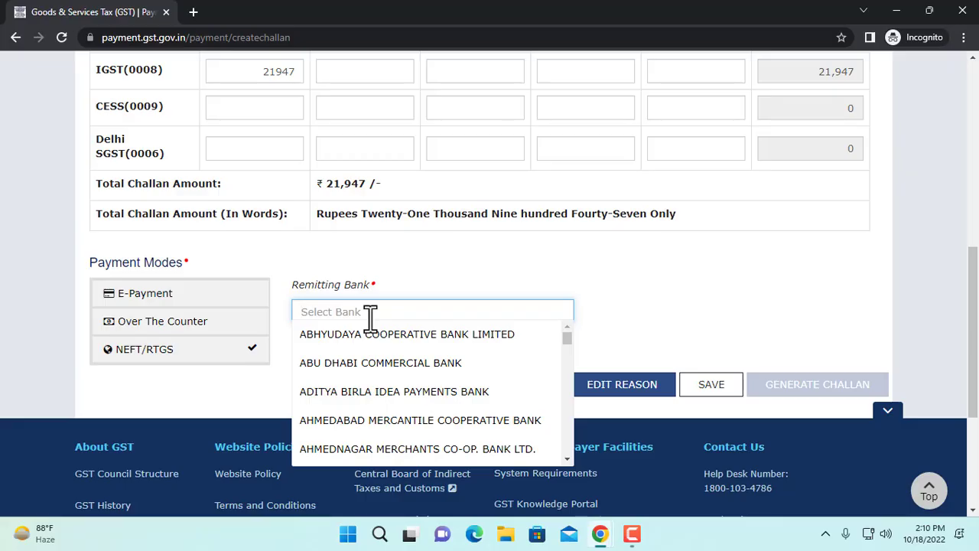
text(idf)
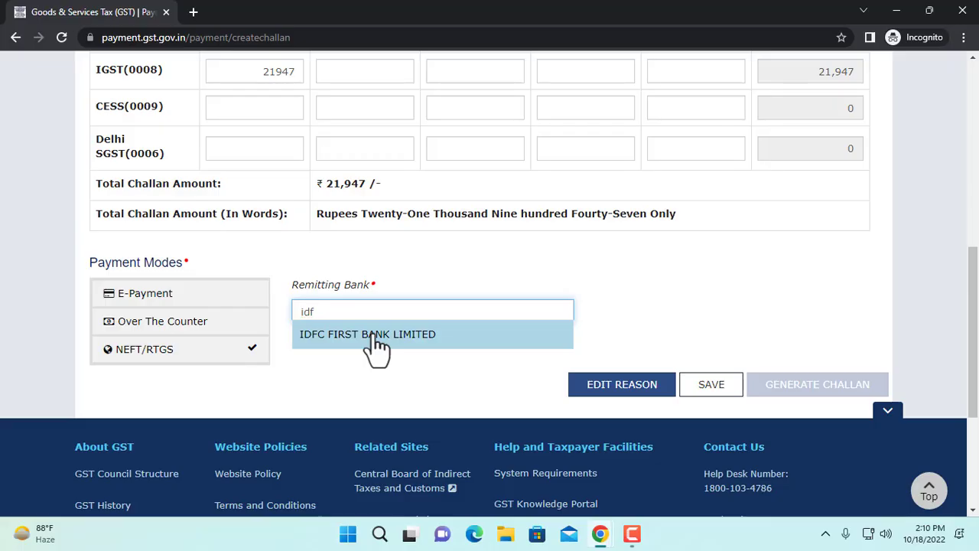
click(376, 345)
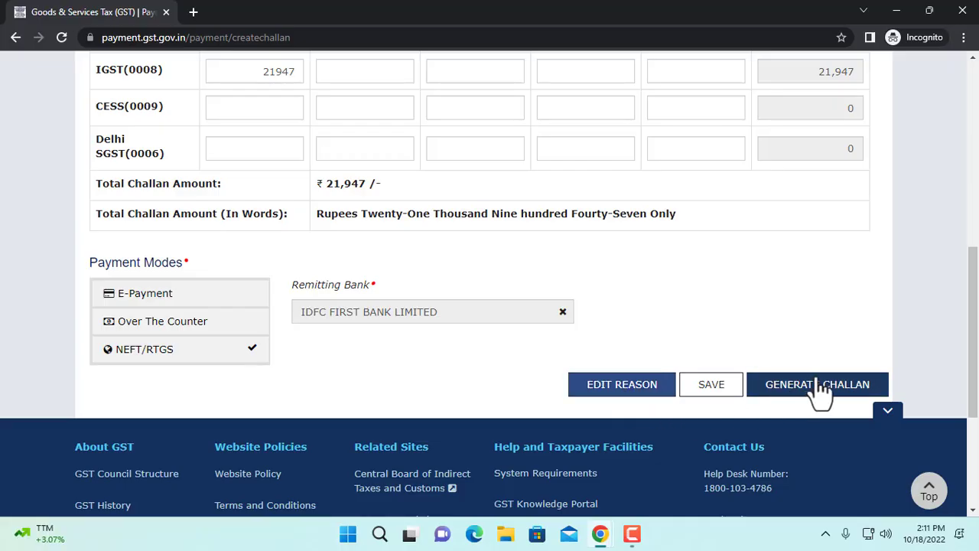
Step: Generate the challan, re-entering the taxpayer's GSTIN in the GSTIN/Other Id verification and proceeding
scroll(825, 387, up, 1)
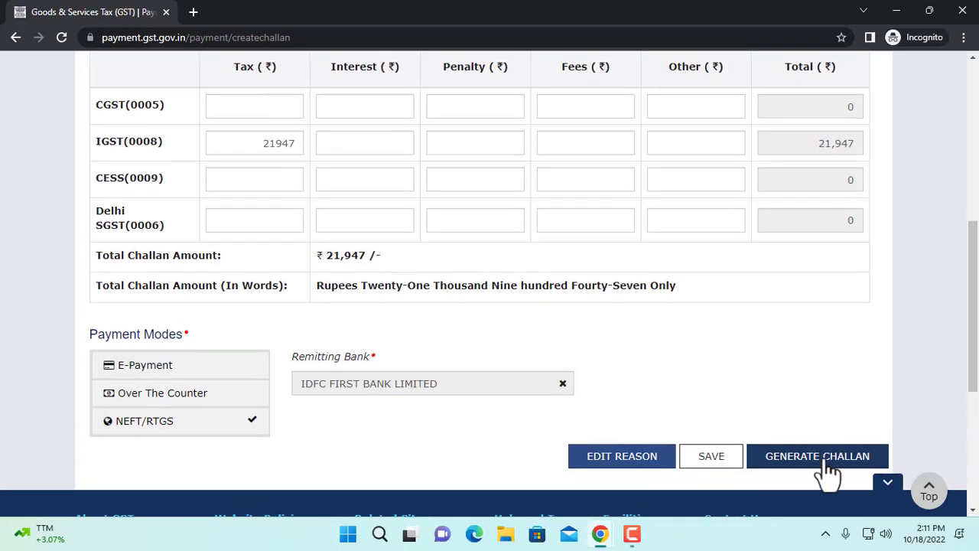
click(830, 467)
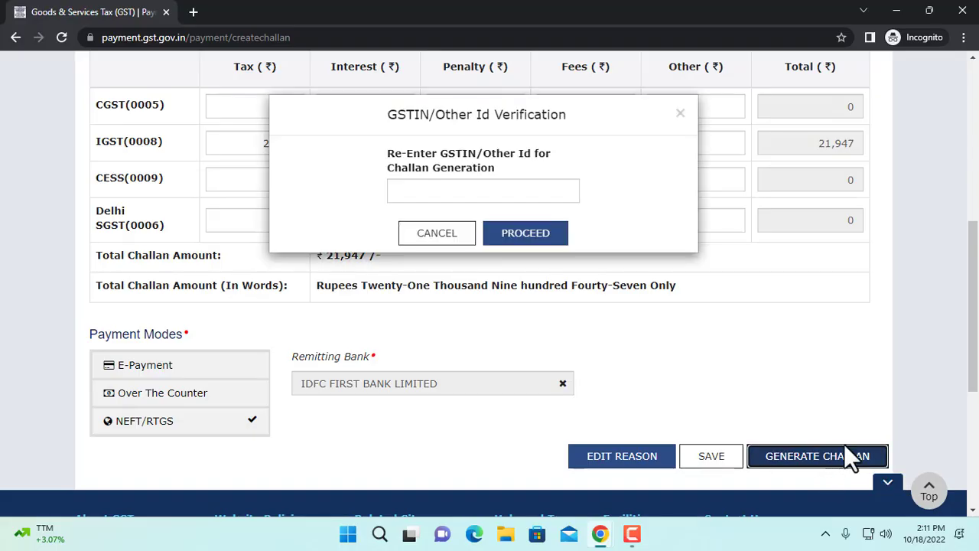
scroll(533, 343, up, 1)
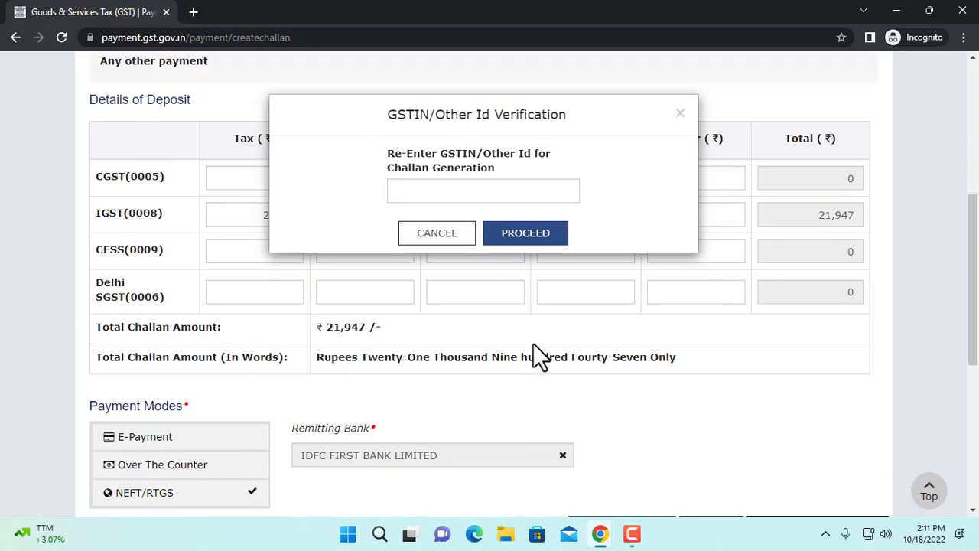
scroll(533, 344, down, 1)
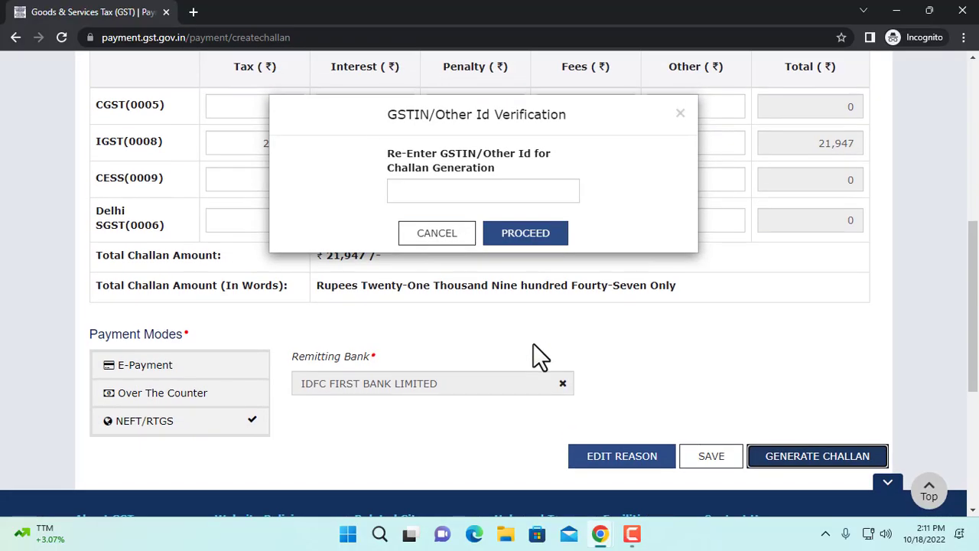
scroll(533, 343, up, 3)
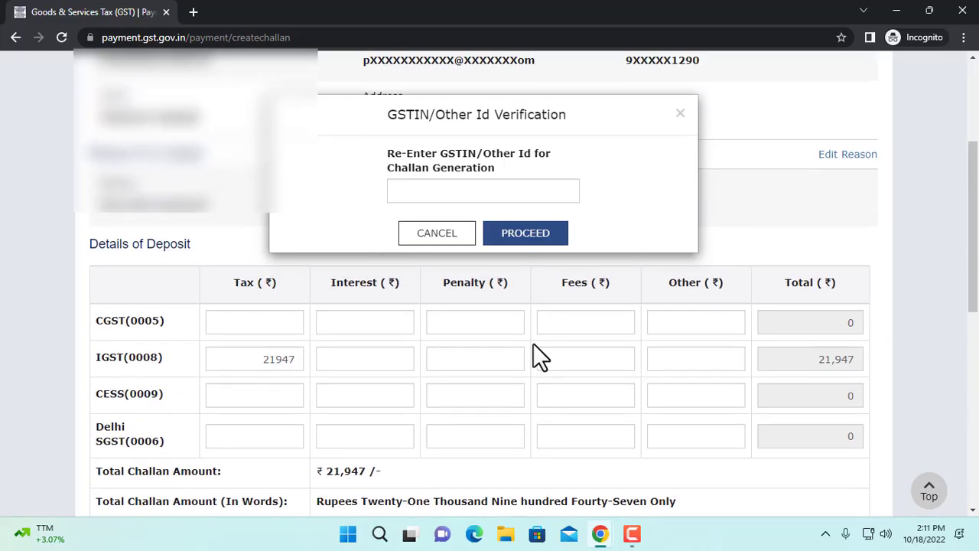
scroll(533, 343, up, 1)
click(413, 190)
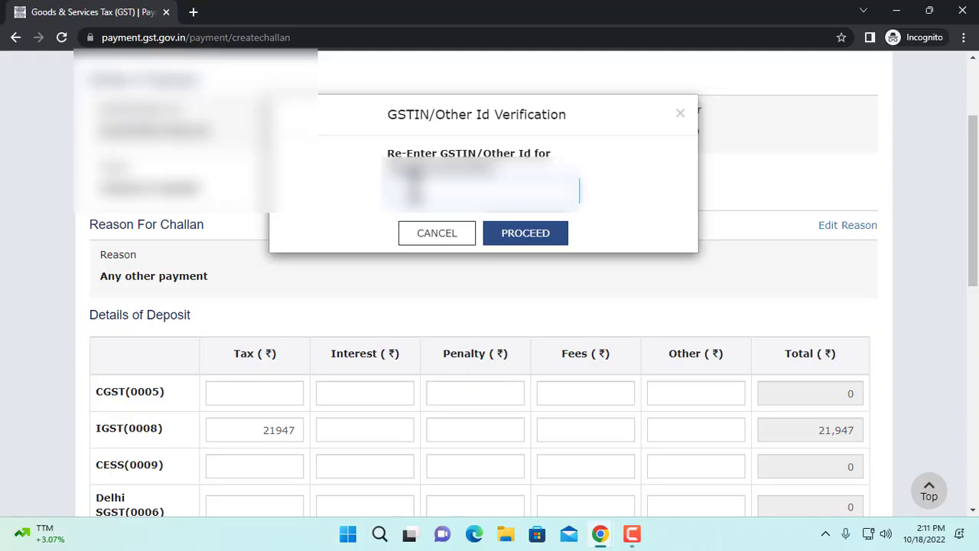
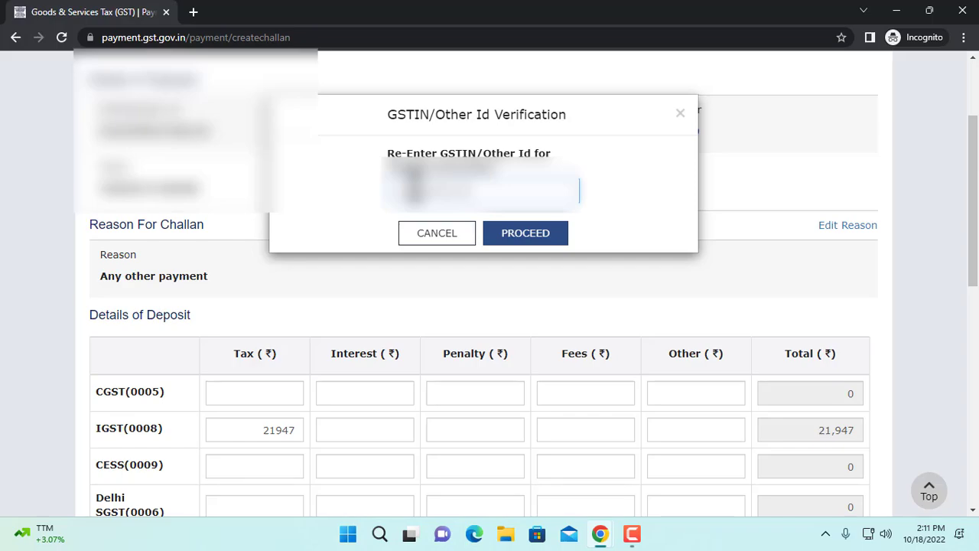
click(522, 234)
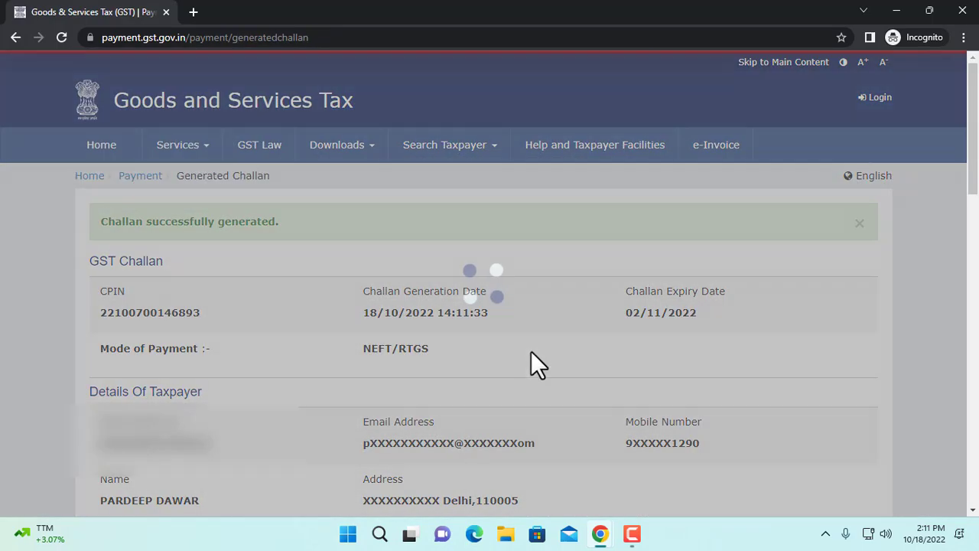
Step: Download the generated GST challan as a PDF and browse the drives for a folder to save it in
scroll(534, 353, down, 2)
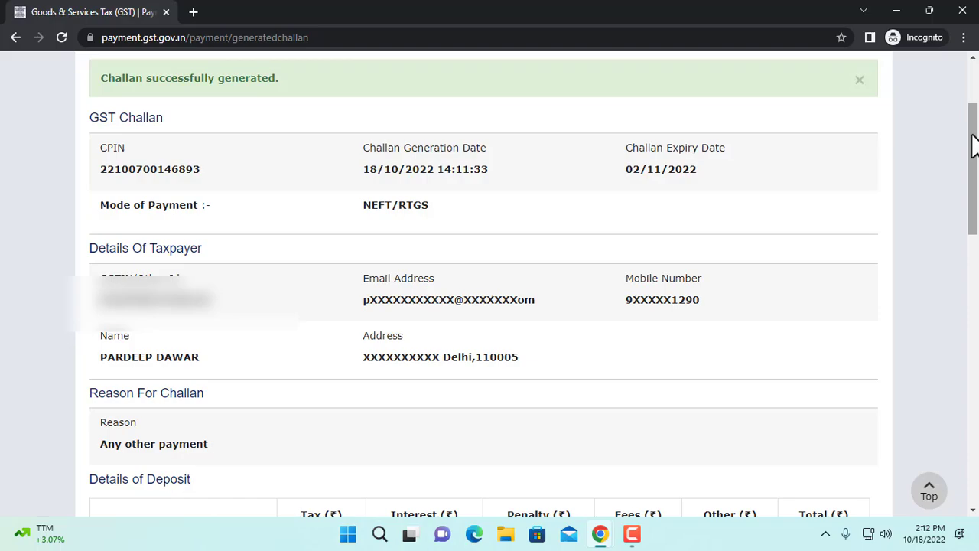
drag(973, 145, 974, 295)
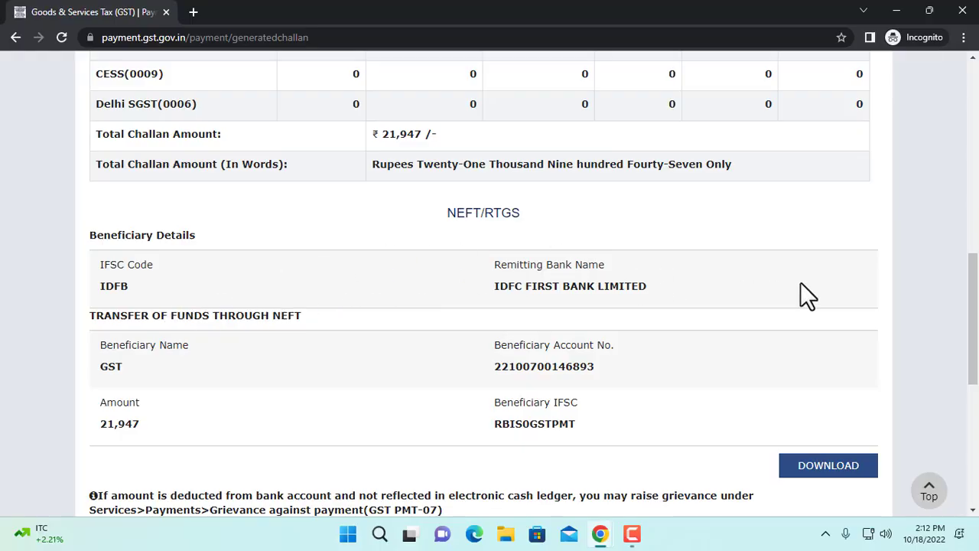
scroll(800, 283, down, 3)
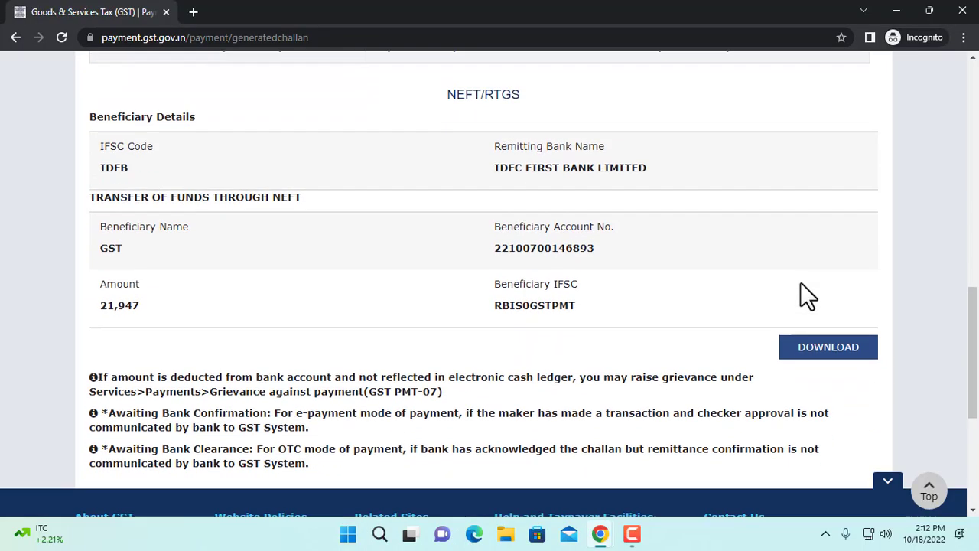
click(853, 258)
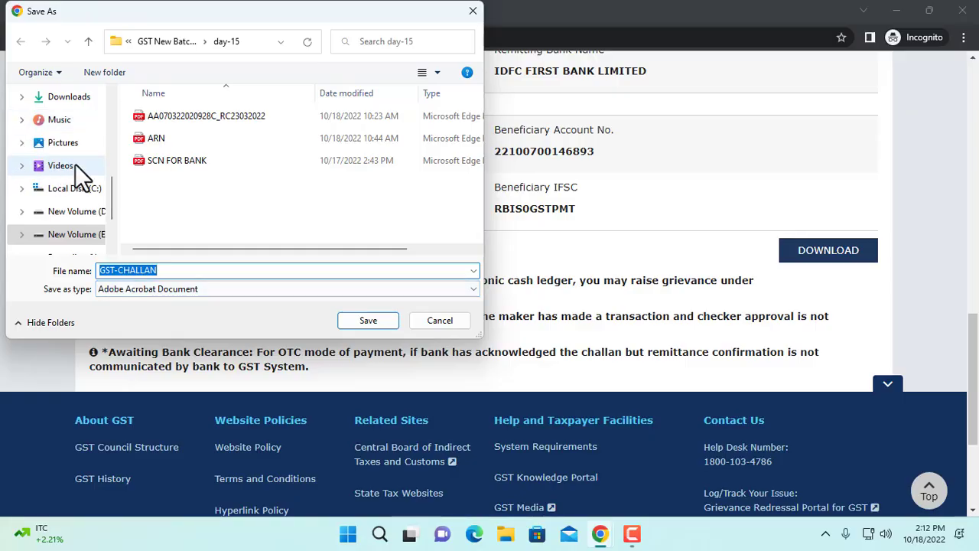
drag(111, 193, 111, 209)
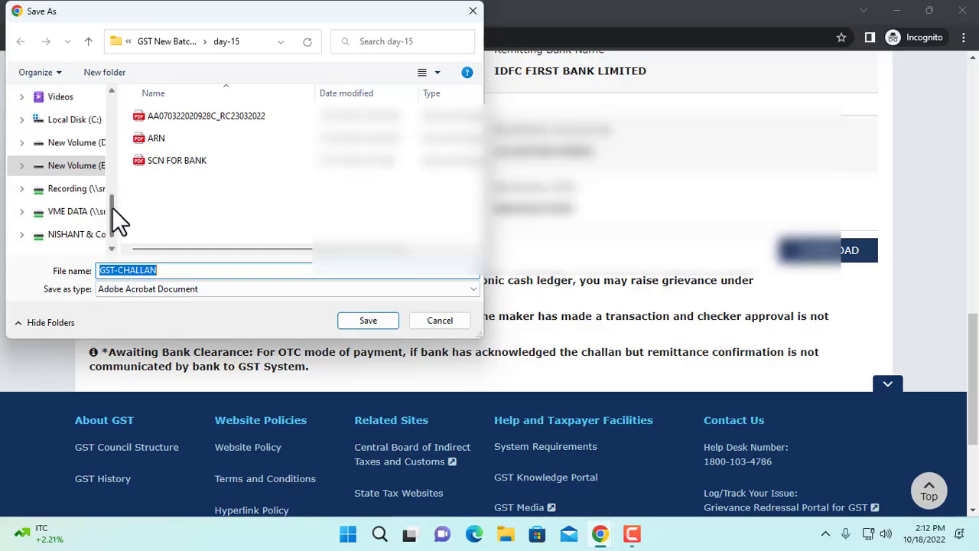